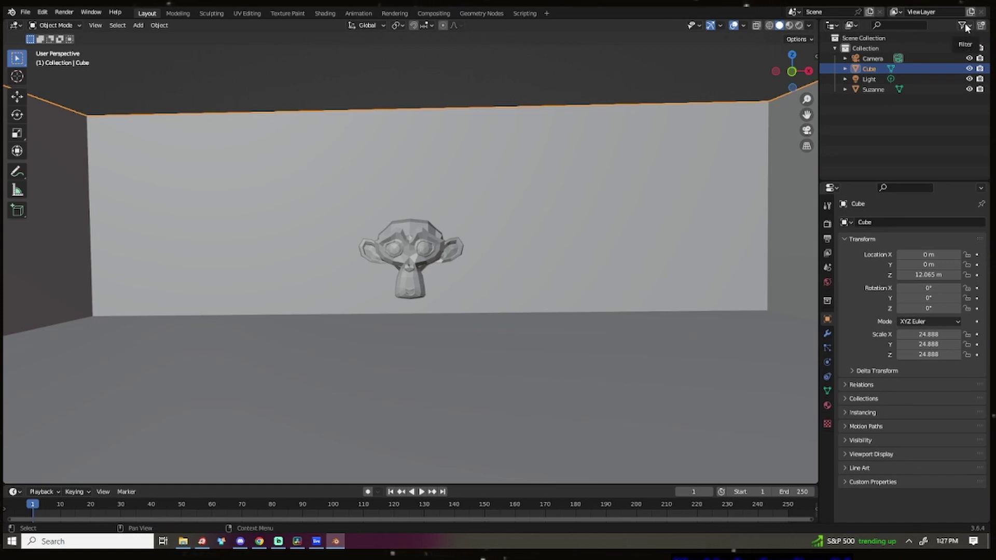
Step: Enable the Selectable restriction column in the Outliner's filter options
click(964, 25)
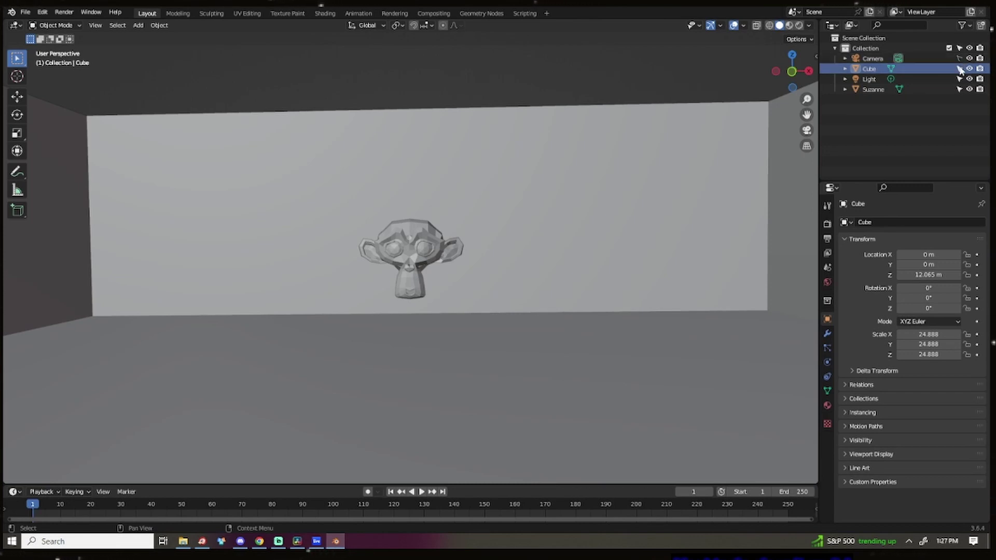
Step: Toggle the Cube's Outliner selectability off, back on, then off again
click(960, 59)
click(958, 69)
click(959, 69)
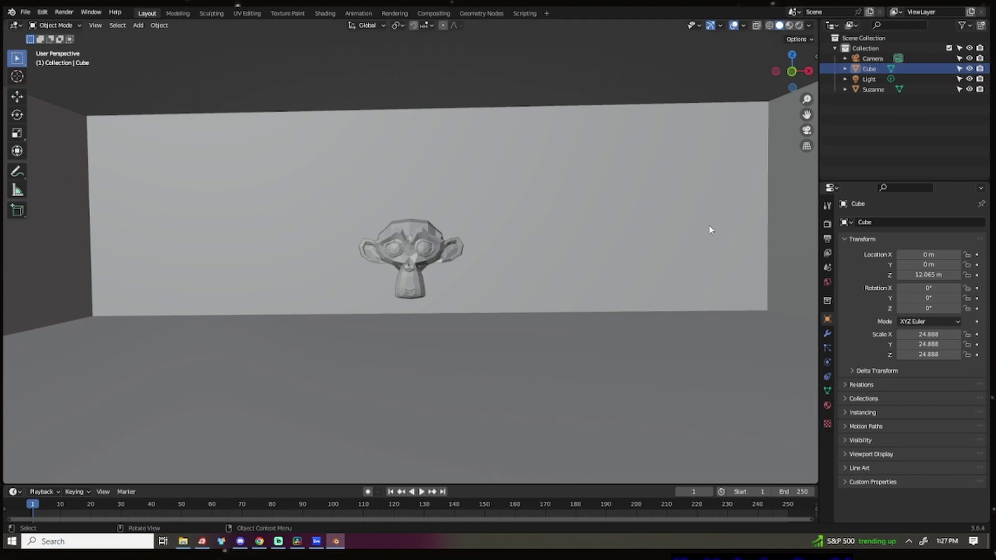
click(959, 69)
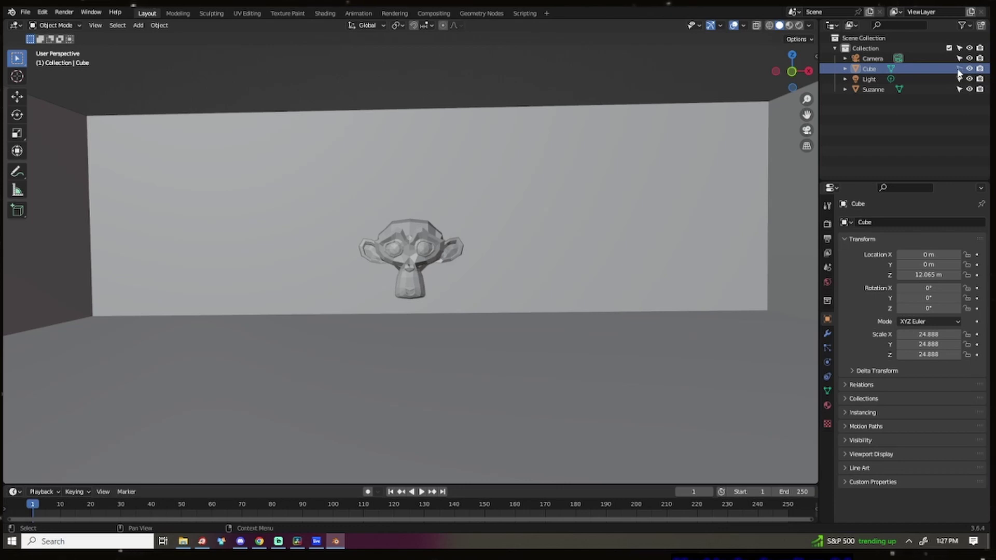
Step: Test-move the Cube with G, then cancel so it stays at its original location
key(g)
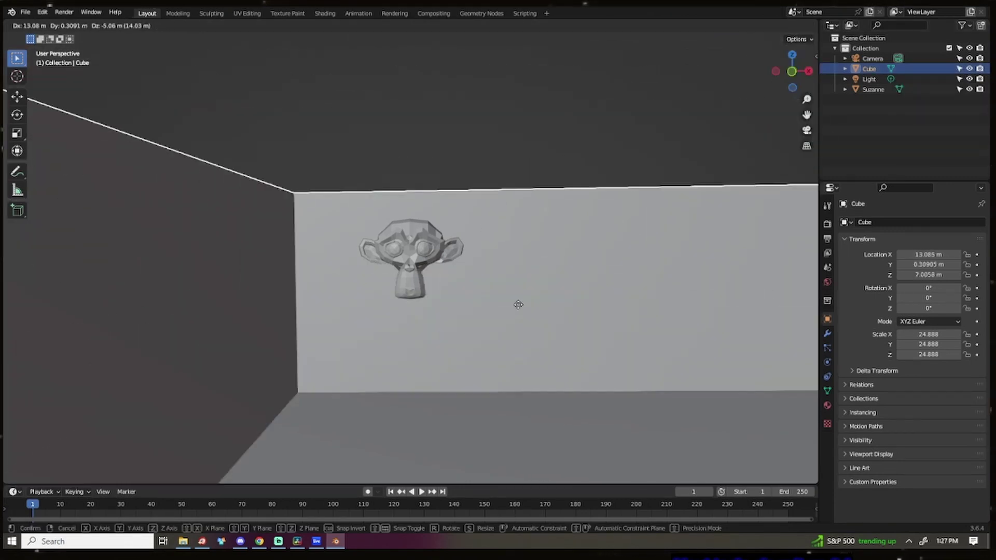
key(z)
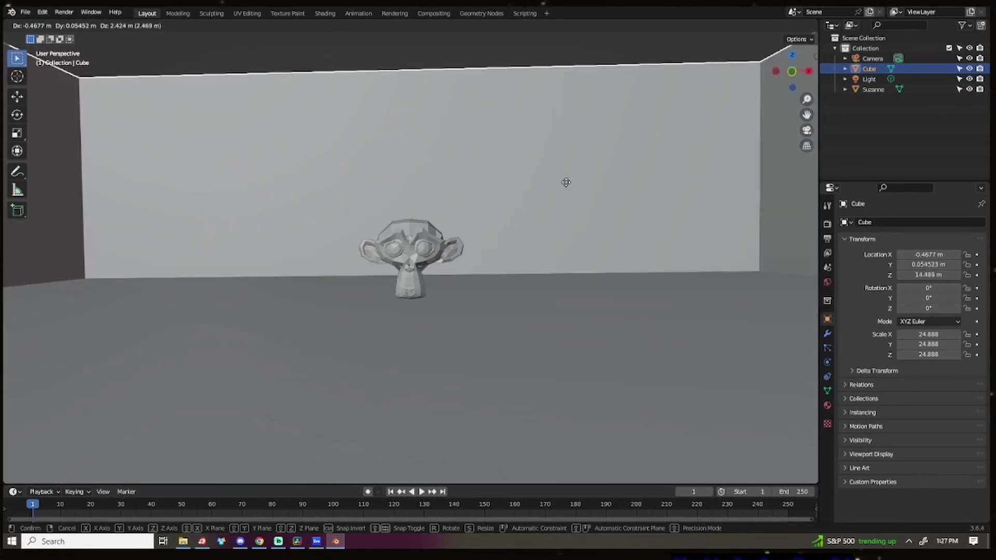
click(497, 475)
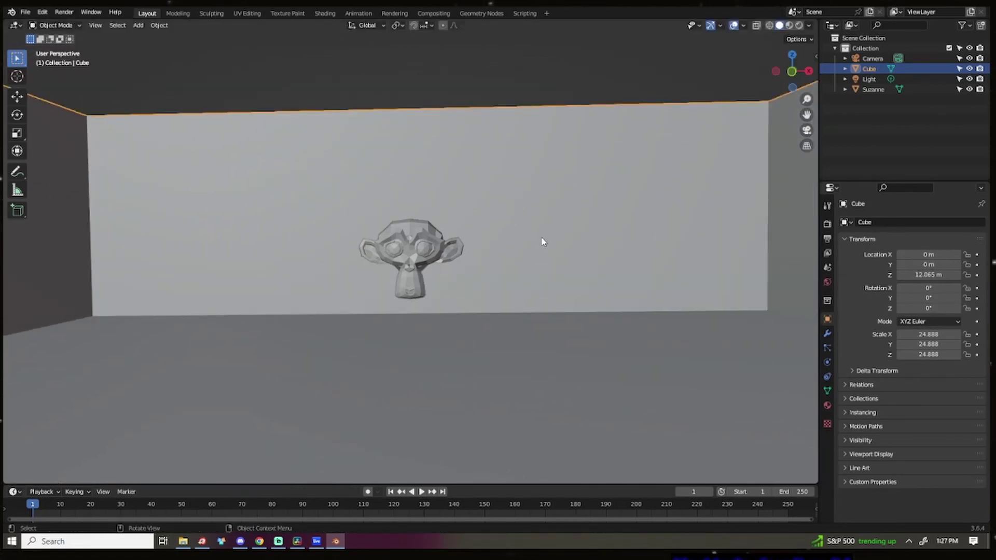